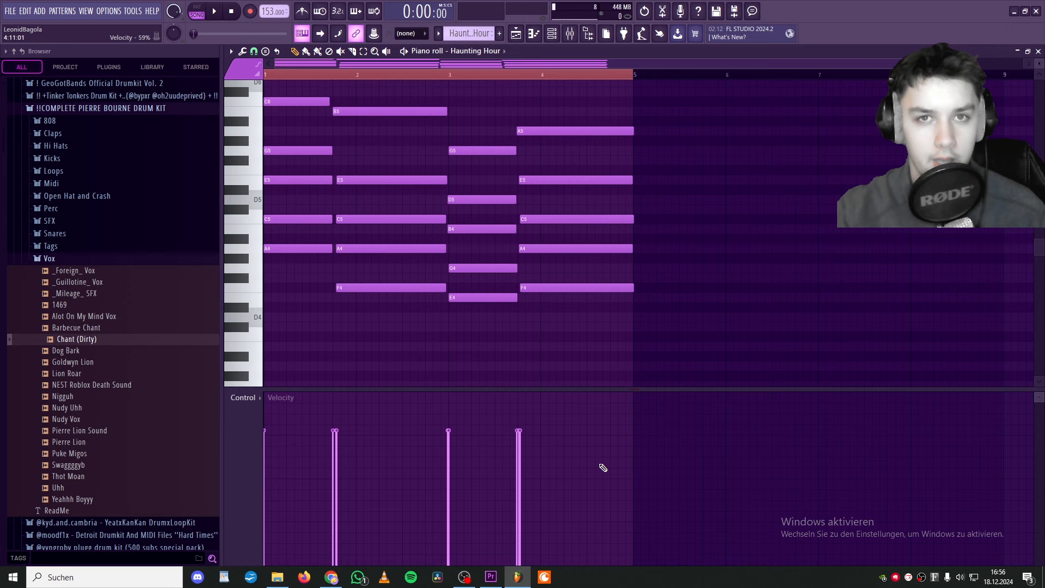
# Open the Haunting Hour chord pattern from the playlist in the piano roll
pyautogui.press('F5')
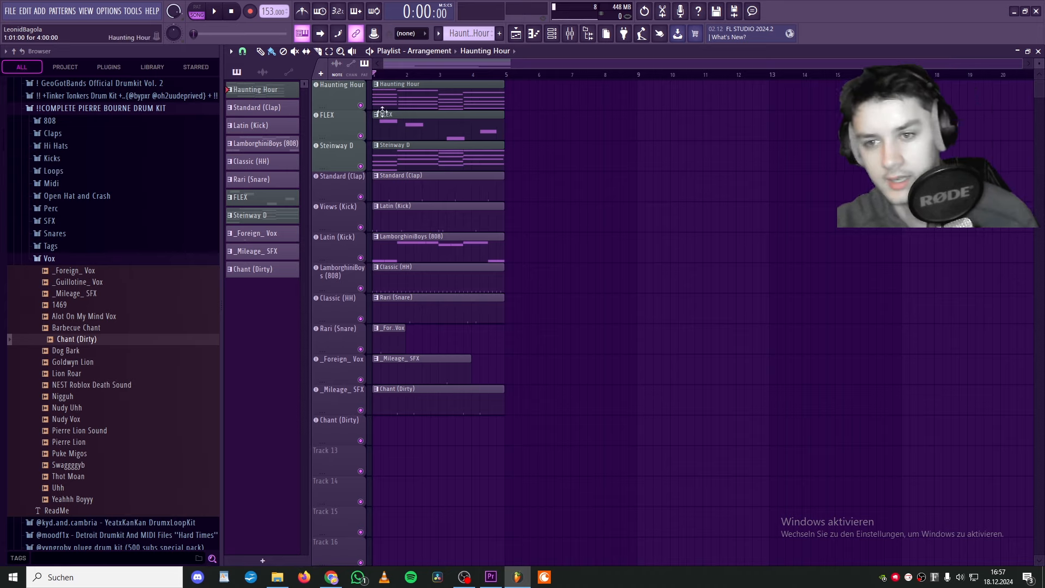
pyautogui.click(376, 85)
pyautogui.click(407, 141)
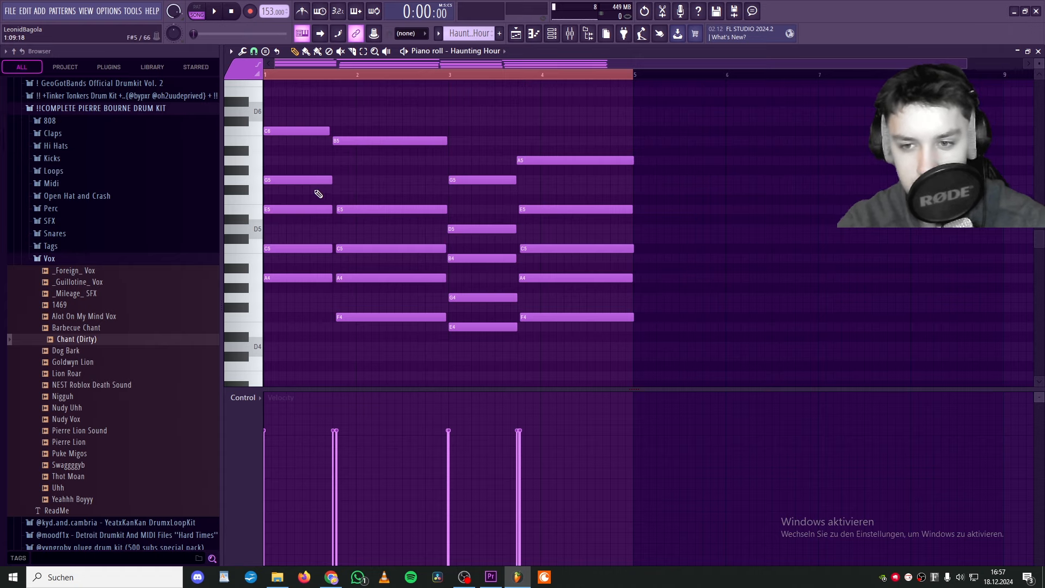
# Delete the upper notes above the basic triads in the four Haunting Hour chords
pyautogui.rightClick(359, 213)
pyautogui.rightClick(327, 180)
pyautogui.rightClick(322, 131)
pyautogui.rightClick(365, 140)
pyautogui.rightClick(462, 180)
pyautogui.rightClick(480, 228)
pyautogui.rightClick(536, 209)
pyautogui.rightClick(547, 160)
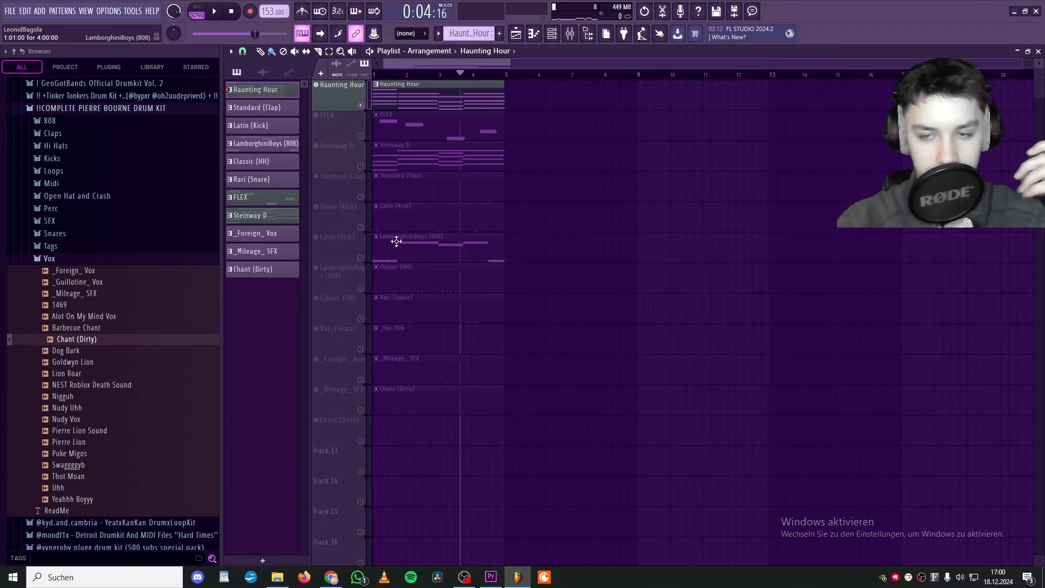
# Mute Haunting Hour, enable the Steinway D track, and play its chord pattern with the notes open in the piano roll
pyautogui.click(360, 166)
pyautogui.click(361, 105)
pyautogui.doubleClick(393, 154)
pyautogui.moveTo(397, 64); pyautogui.dragTo(362, 72)
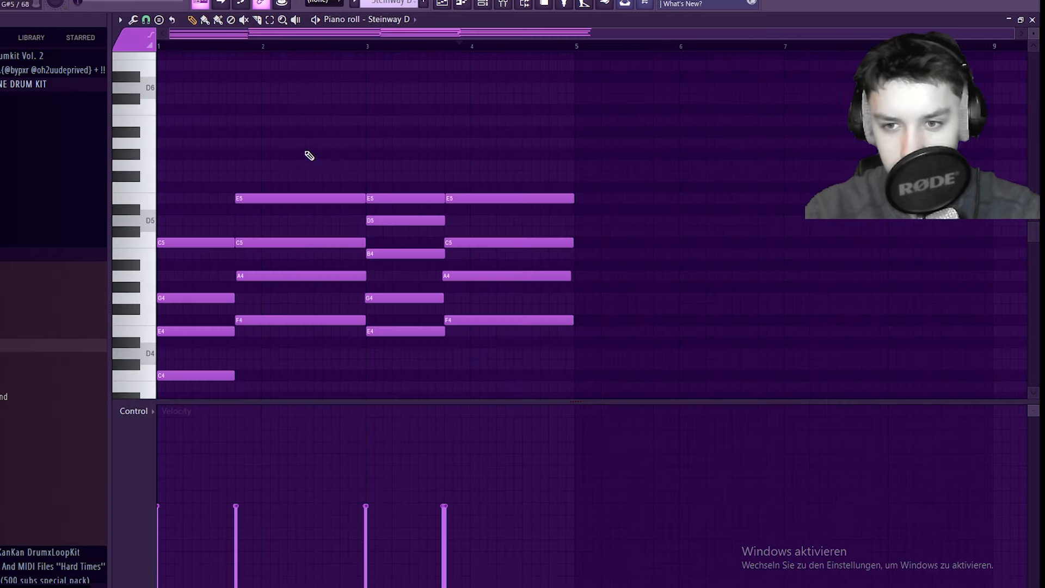
pyautogui.press('space')
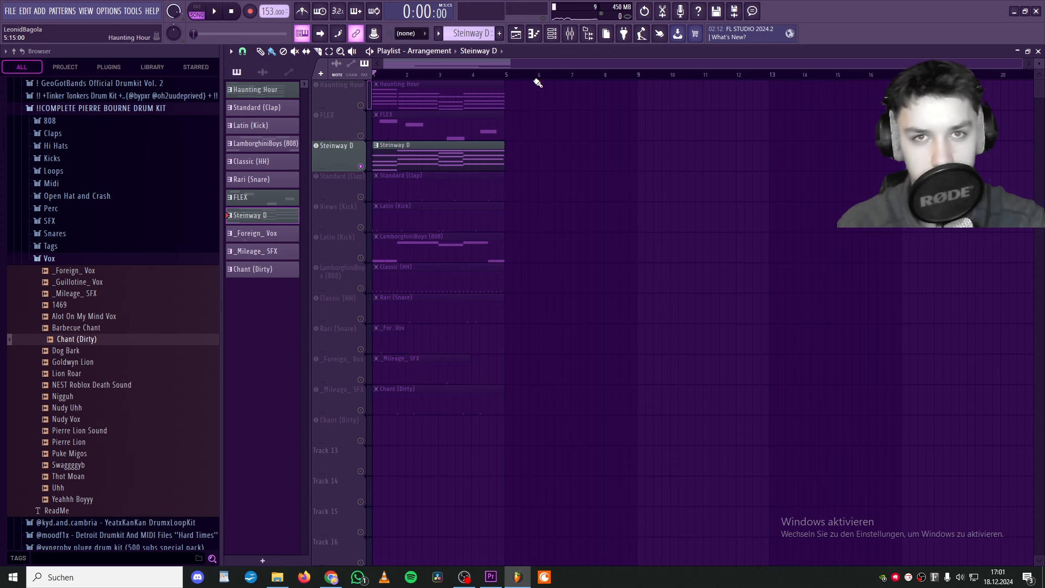
# Examine the FLEX melody from bar 1 in the piano roll and open the FLEX instrument with its preset
pyautogui.doubleClick(272, 197)
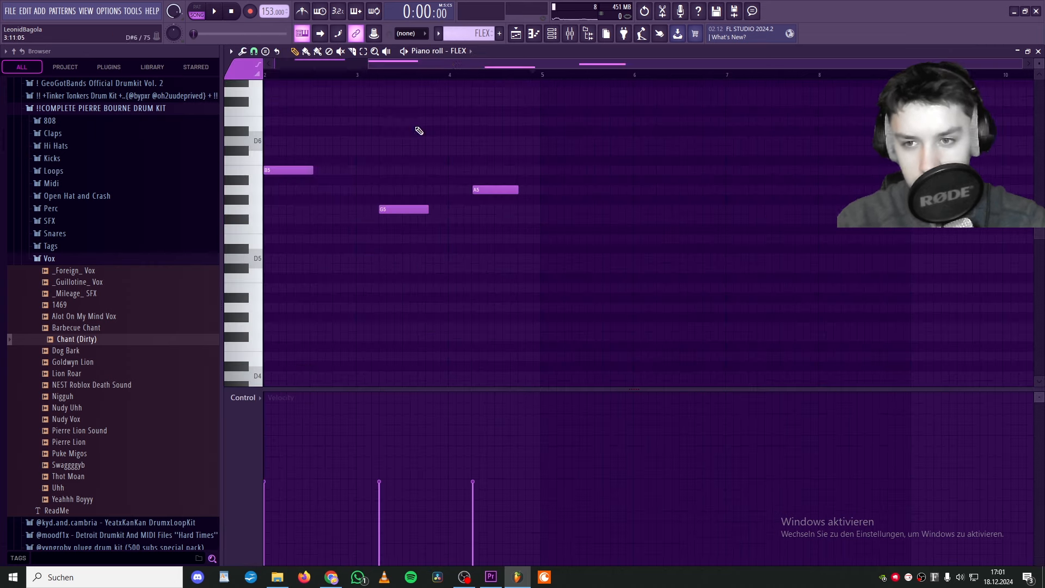
pyautogui.moveTo(472, 64); pyautogui.dragTo(279, 76)
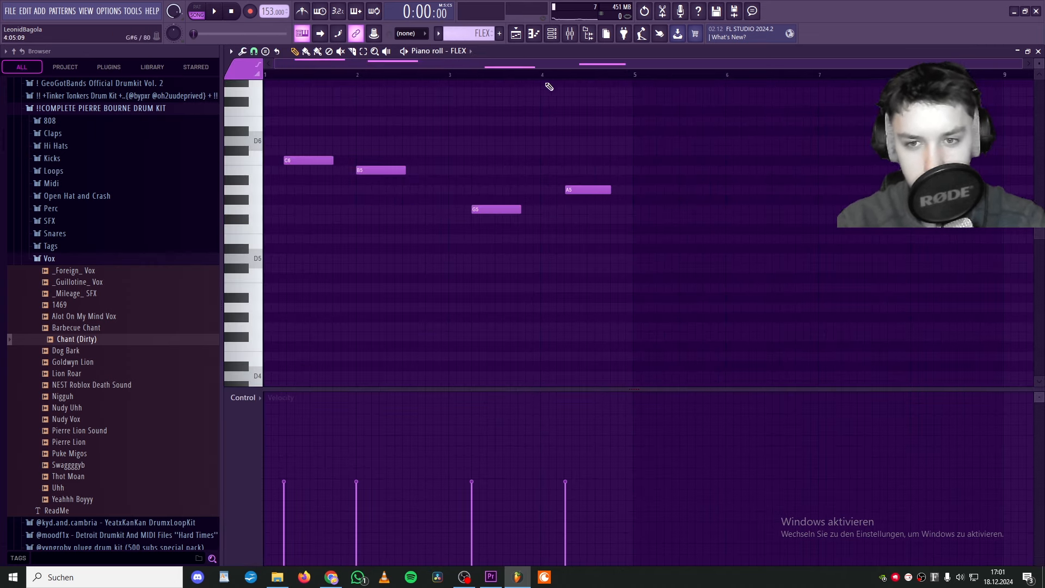
pyautogui.press('F6')
pyautogui.click(290, 324)
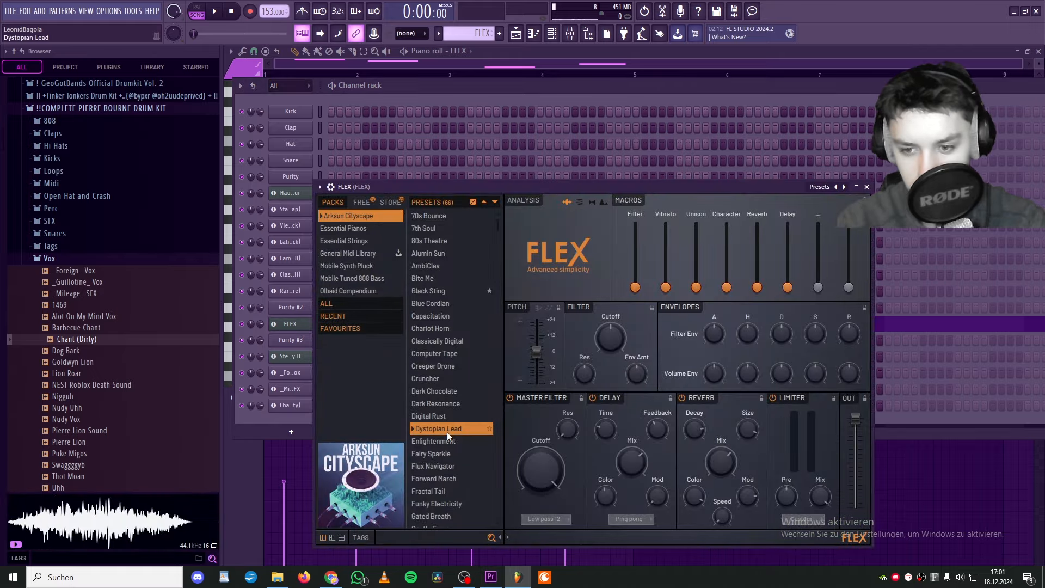
# Go back to the playlist and reopen the FLEX clip's melody in the piano roll
pyautogui.press('F5')
pyautogui.doubleClick(416, 113)
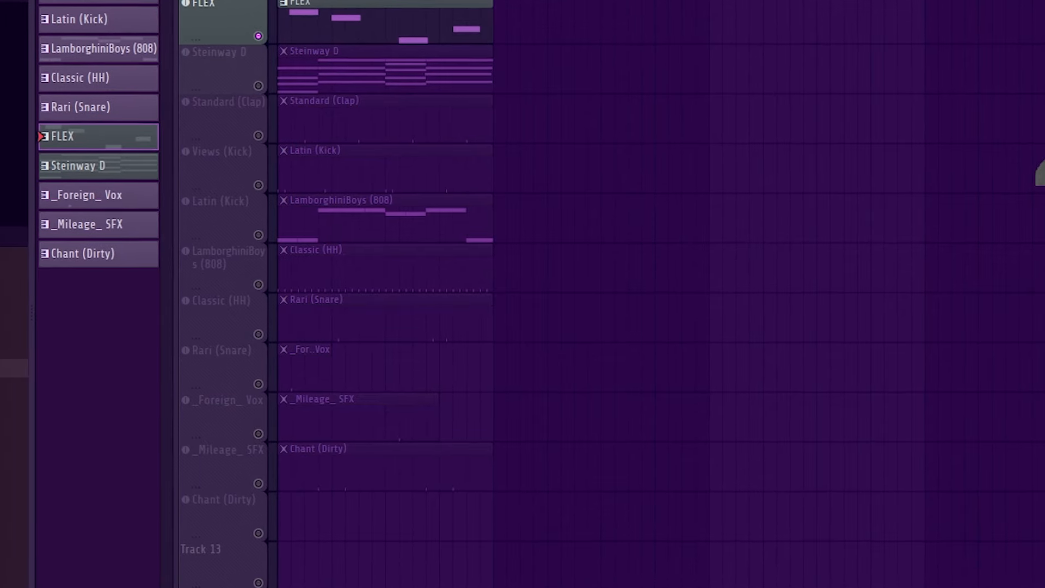
pyautogui.doubleClick(334, 39)
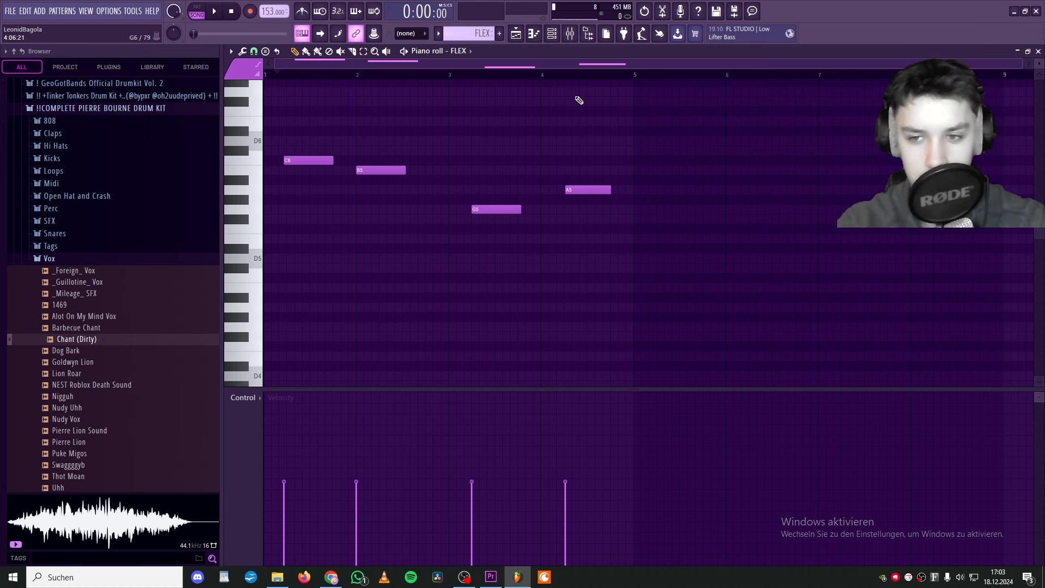
# Enable the vocal and SFX tracks in the playlist and review the notes of the _Foreign_ Vox and _Mileage_ SFX patterns
pyautogui.press('F5')
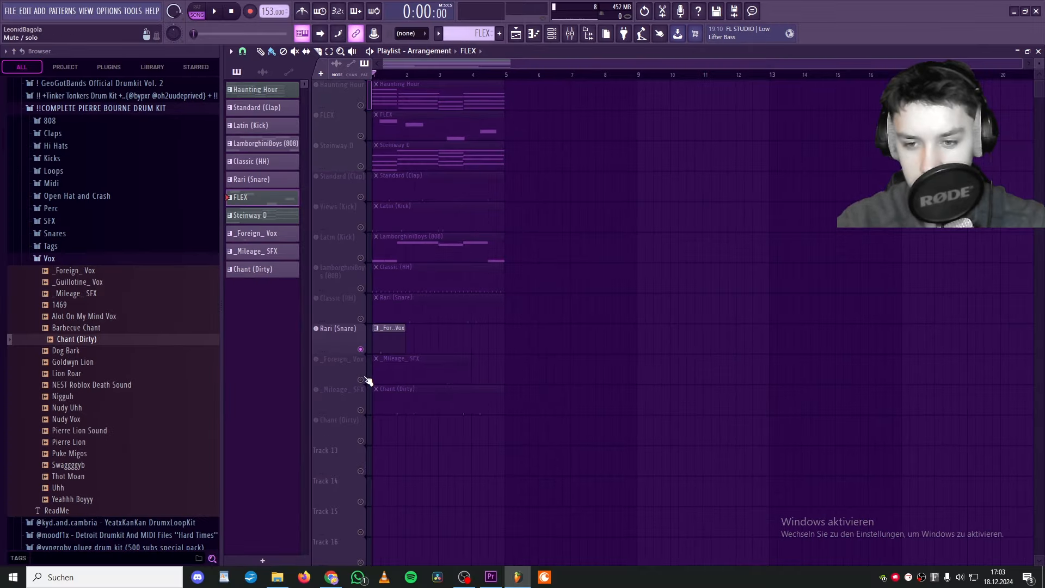
pyautogui.click(350, 385)
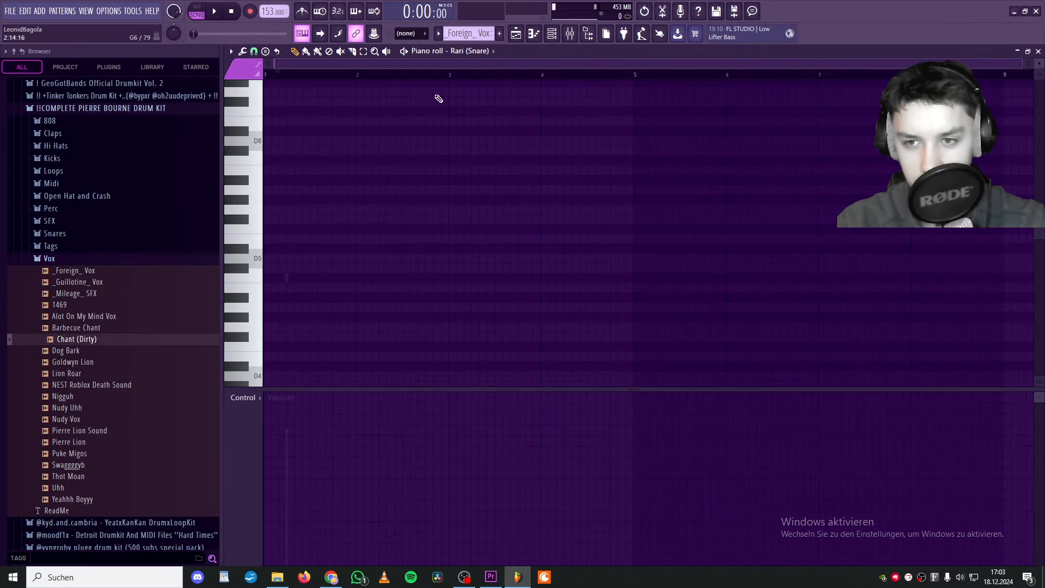
pyautogui.scroll(-1, 479, 55)
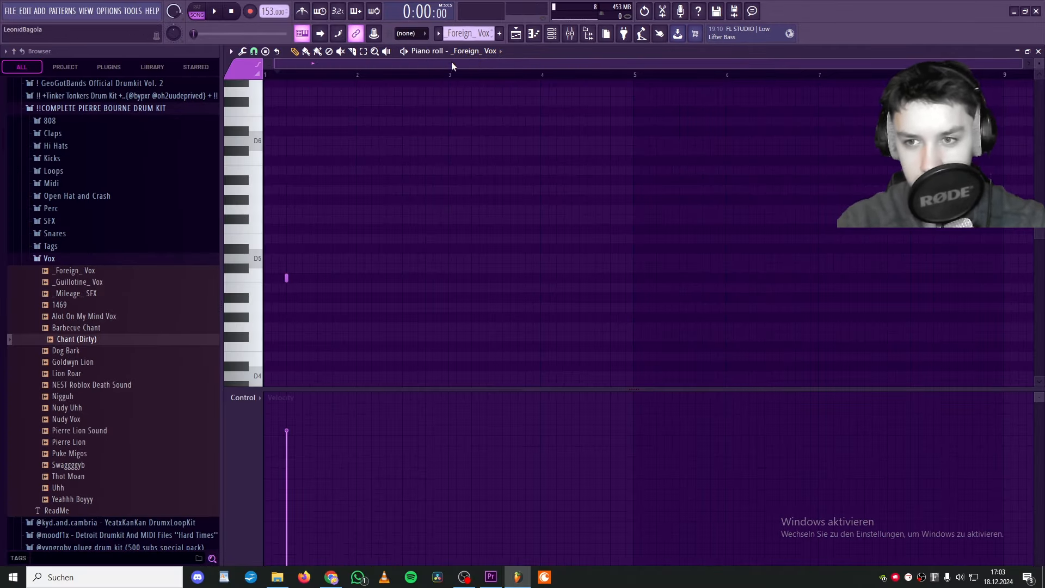
pyautogui.press('space')
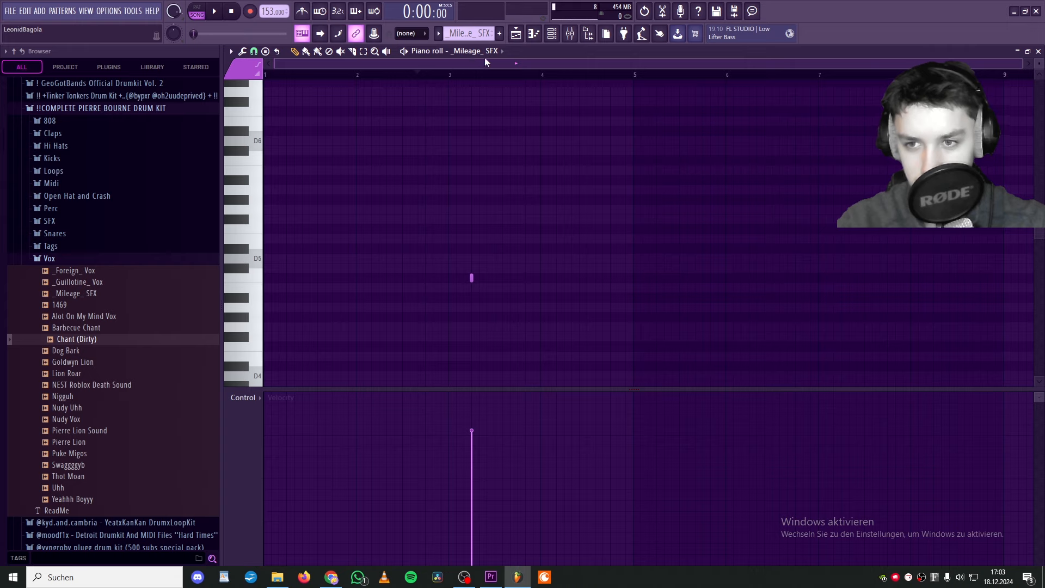
pyautogui.click(438, 79)
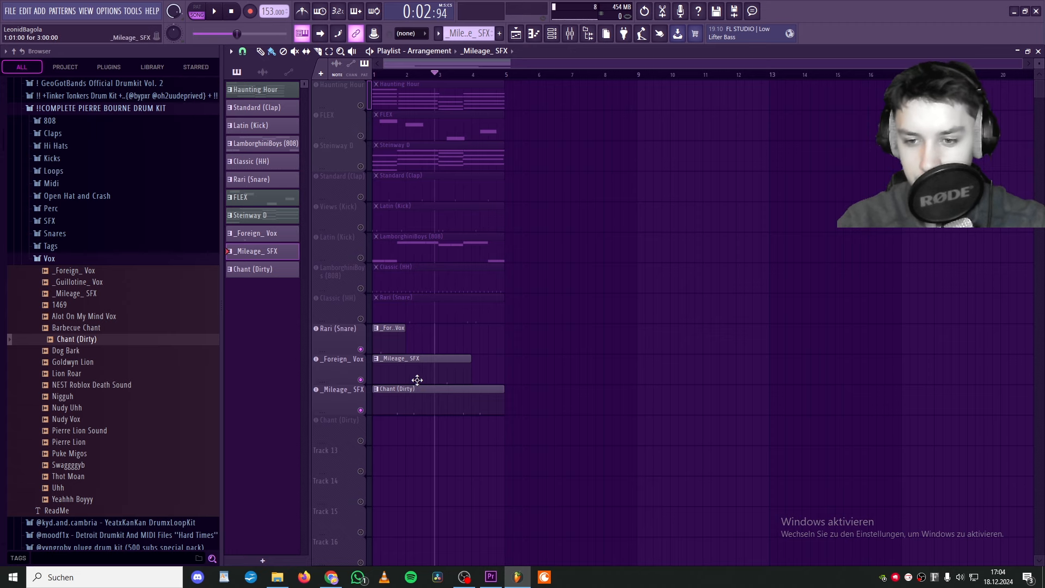
pyautogui.doubleClick(417, 381)
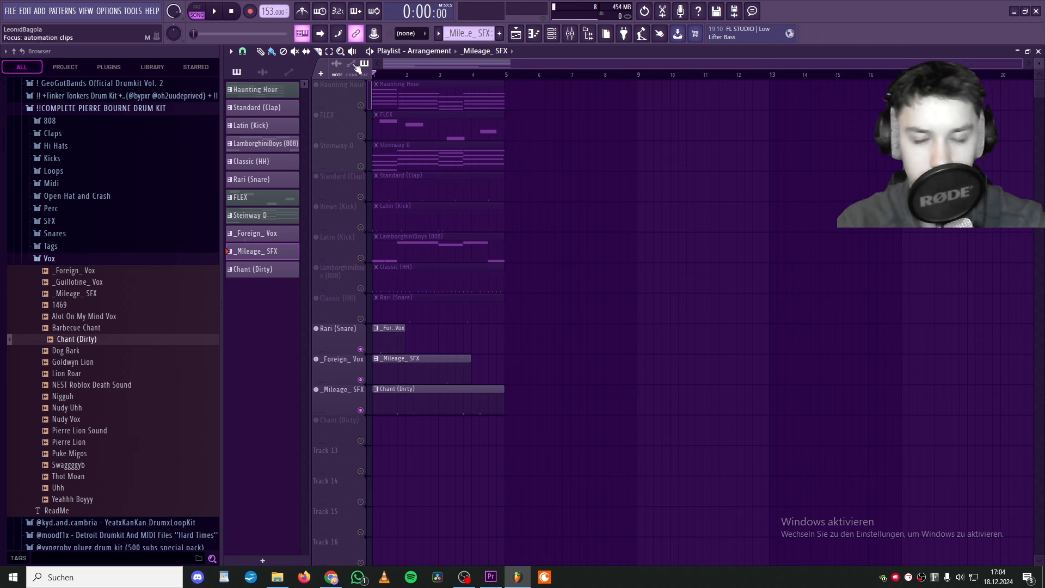
# Unmute the Haunting Hour, FLEX and Steinway D tracks and play them together with the vocal and SFX clips
pyautogui.moveTo(361, 166); pyautogui.dragTo(361, 105)
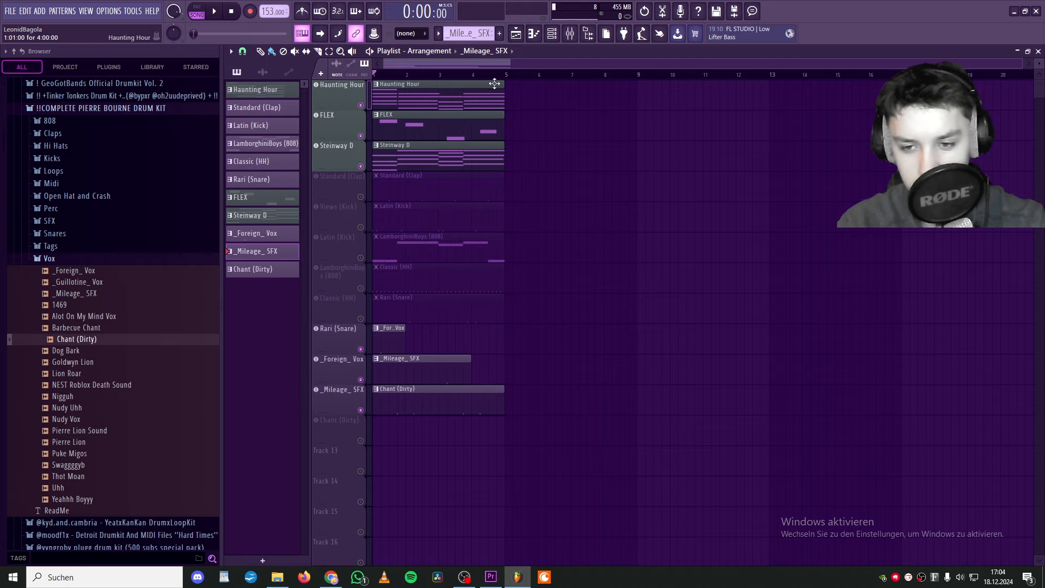
pyautogui.press('space')
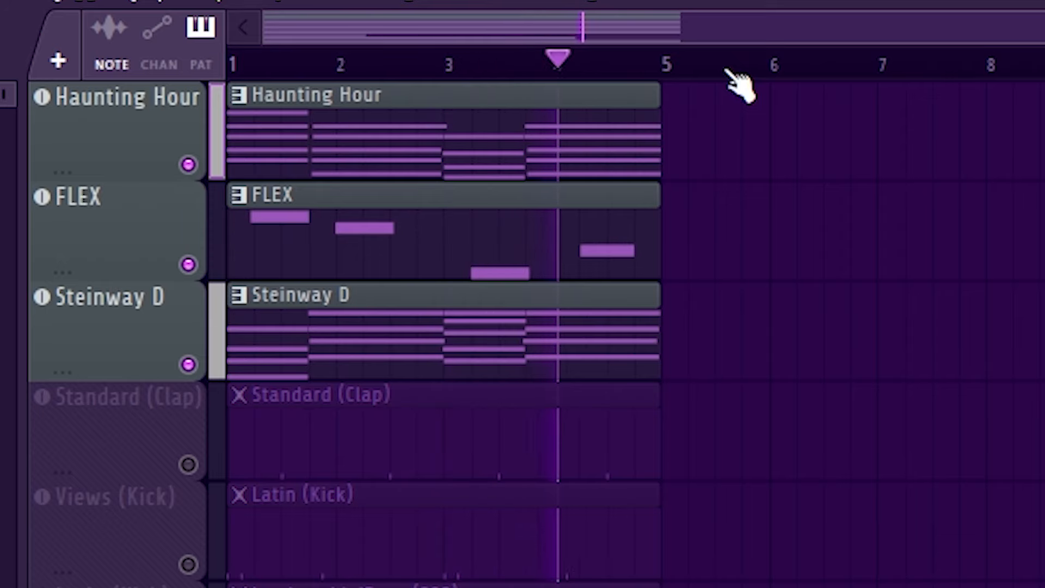
pyautogui.press('space')
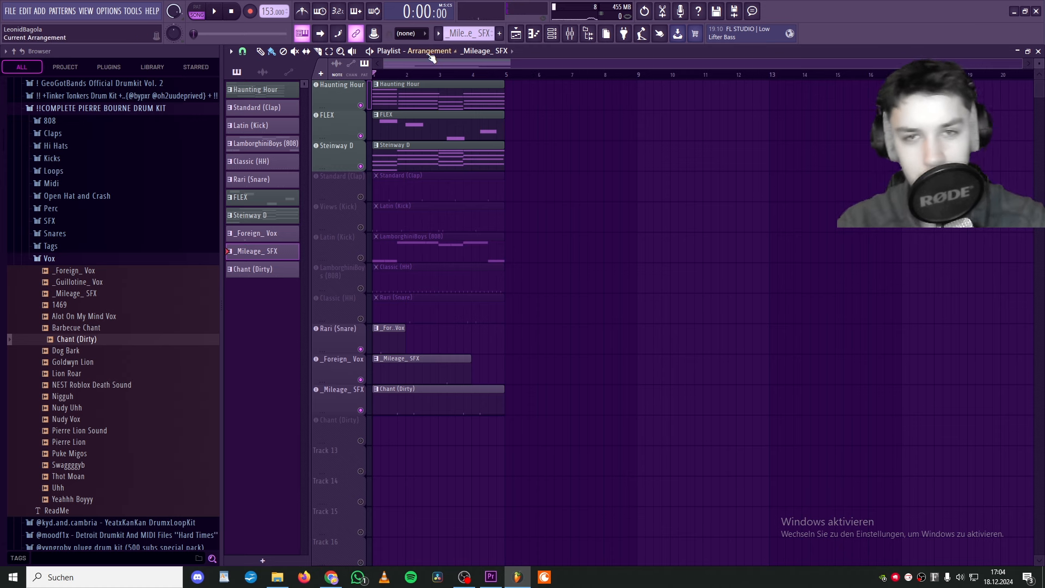
pyautogui.doubleClick(387, 93)
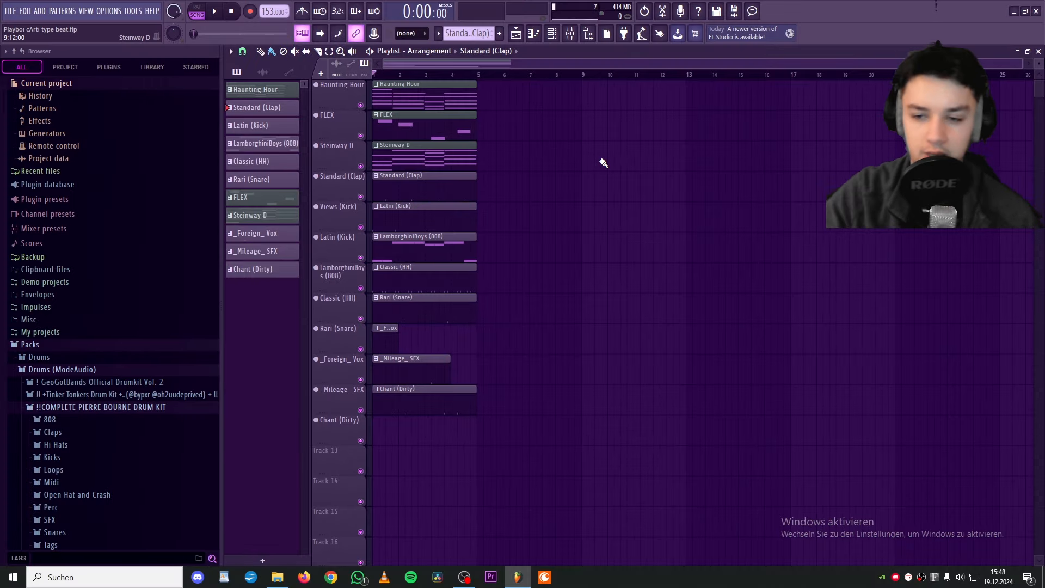
# Open the Standard (Clap) pattern in the piano roll, examine its clap placement from bar 1, and play it
pyautogui.doubleClick(395, 195)
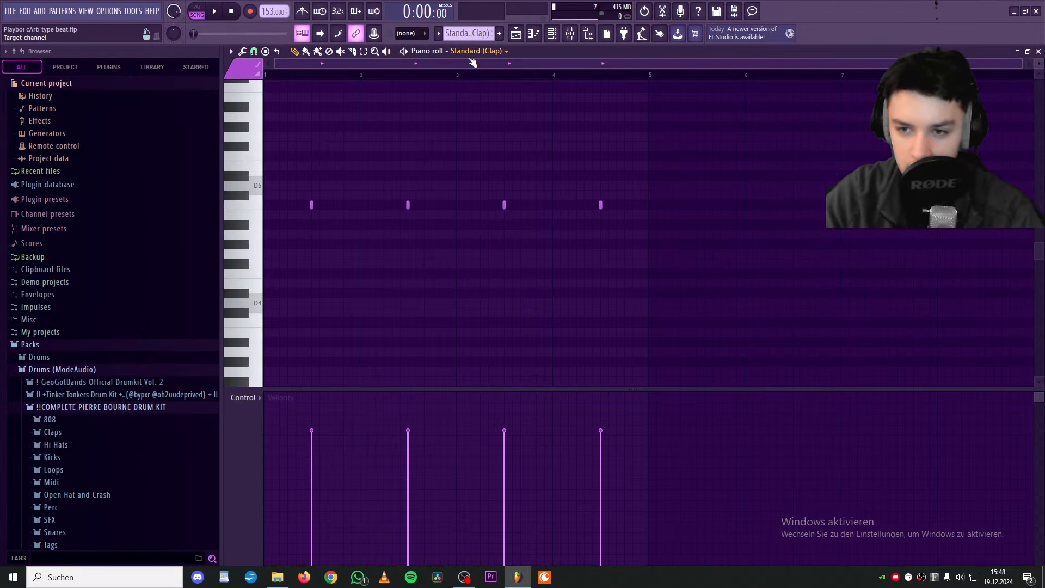
pyautogui.click(63, 372)
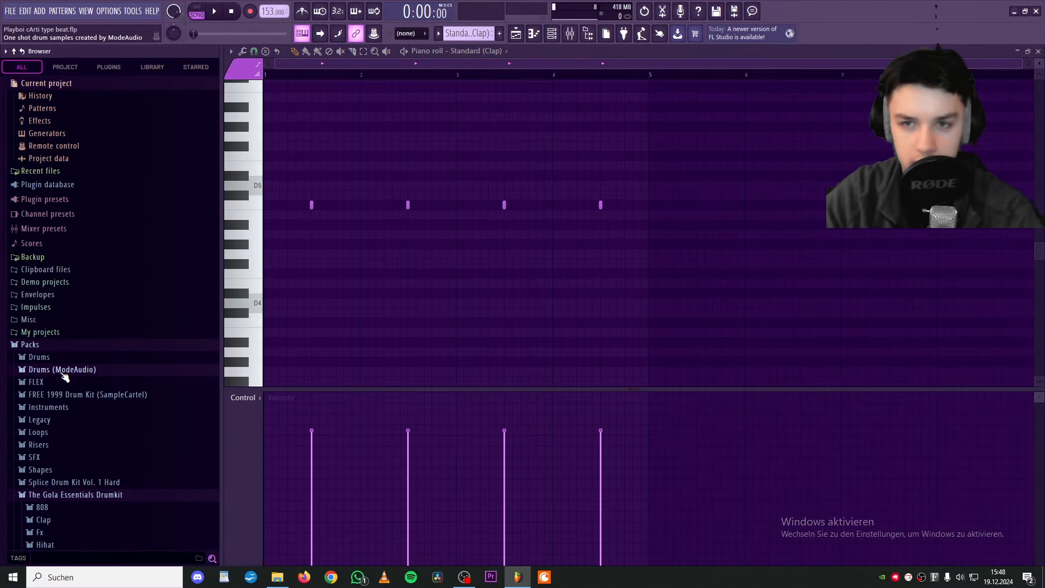
pyautogui.press('F5')
pyautogui.doubleClick(418, 193)
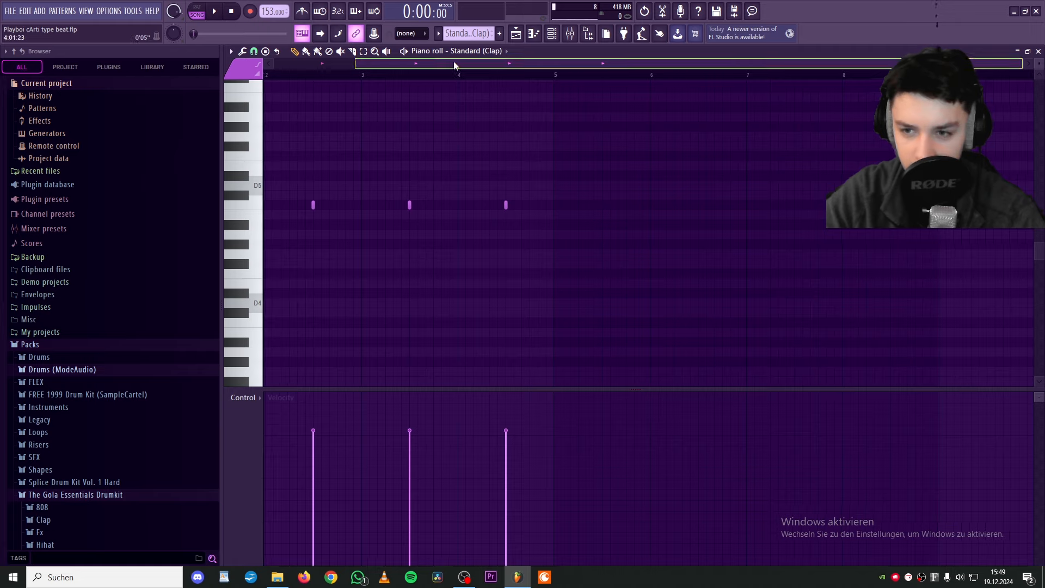
pyautogui.click(600, 205)
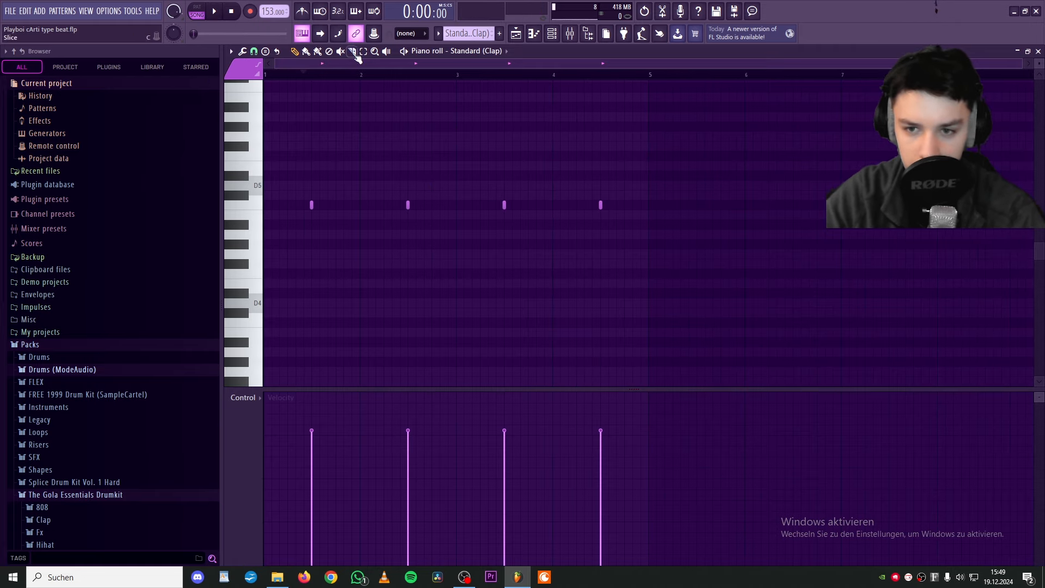
pyautogui.press('space')
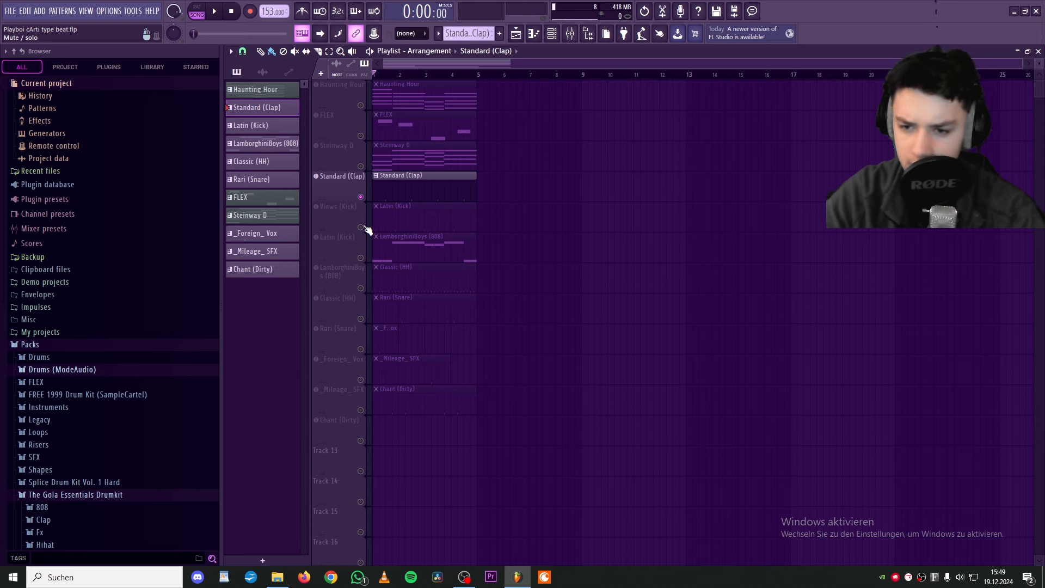
# Mute the clap track, enable only the track holding the Classic (HH) clip, and play its pattern in the piano roll
pyautogui.click(361, 197)
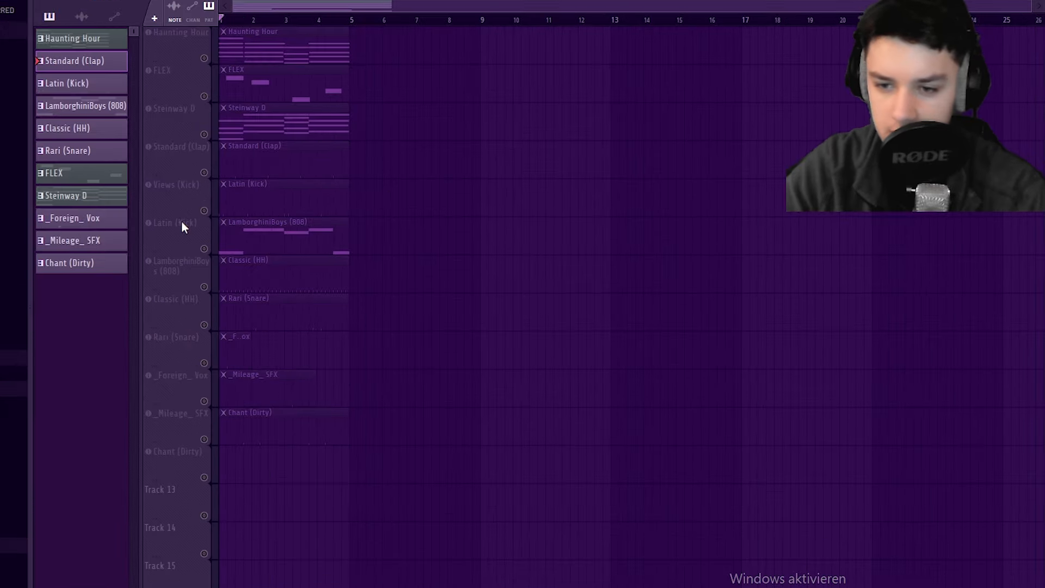
pyautogui.click(360, 288)
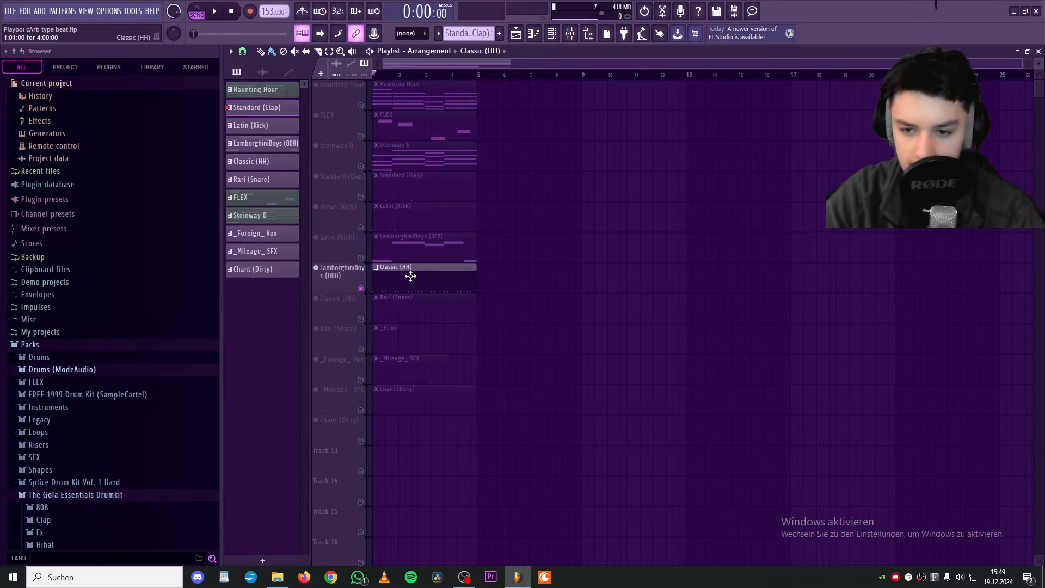
pyautogui.doubleClick(408, 268)
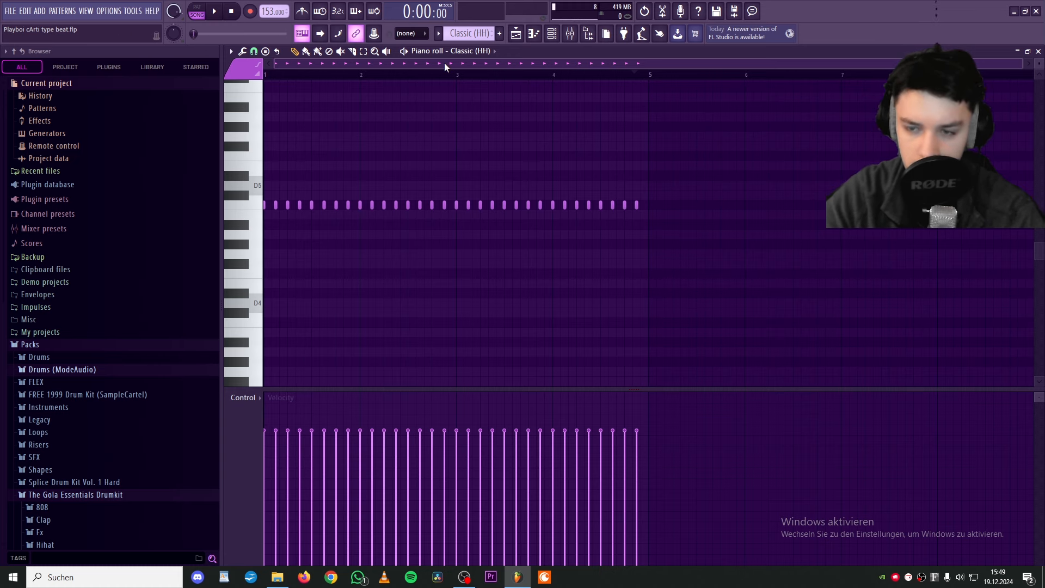
pyautogui.press('space')
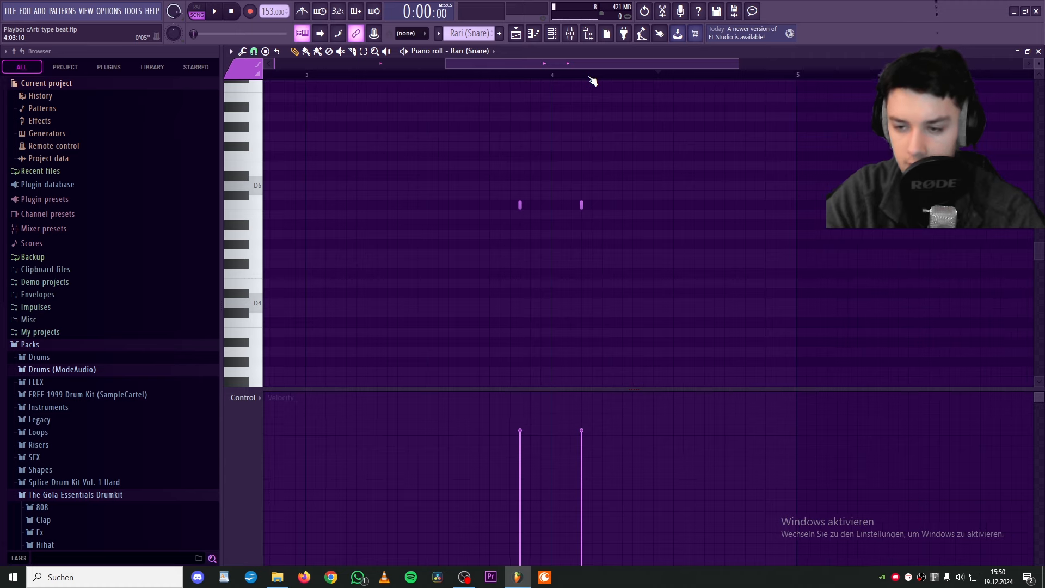
# Examine the Rari (Snare) hits around bar 4 up close and reopen the Classic (HH) pattern in the piano roll
pyautogui.scroll(4, 592, 81)
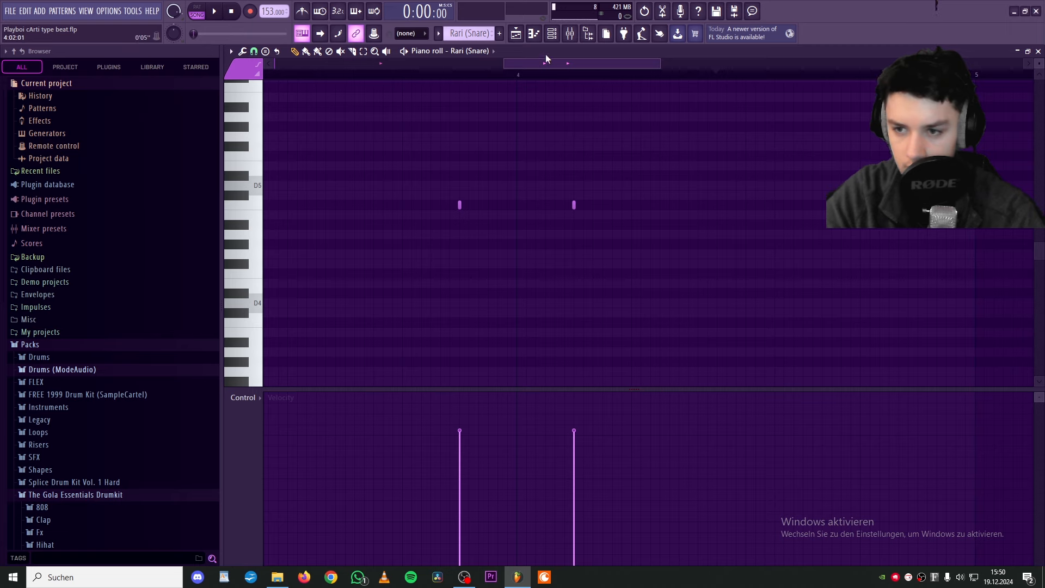
pyautogui.click(515, 33)
pyautogui.doubleClick(431, 272)
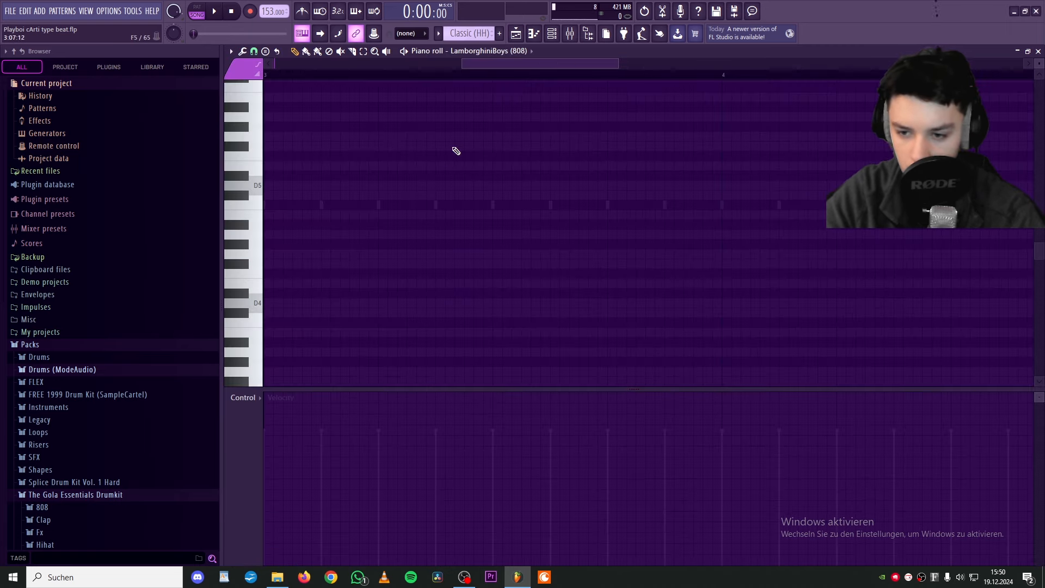
pyautogui.scroll(-3, 525, 74)
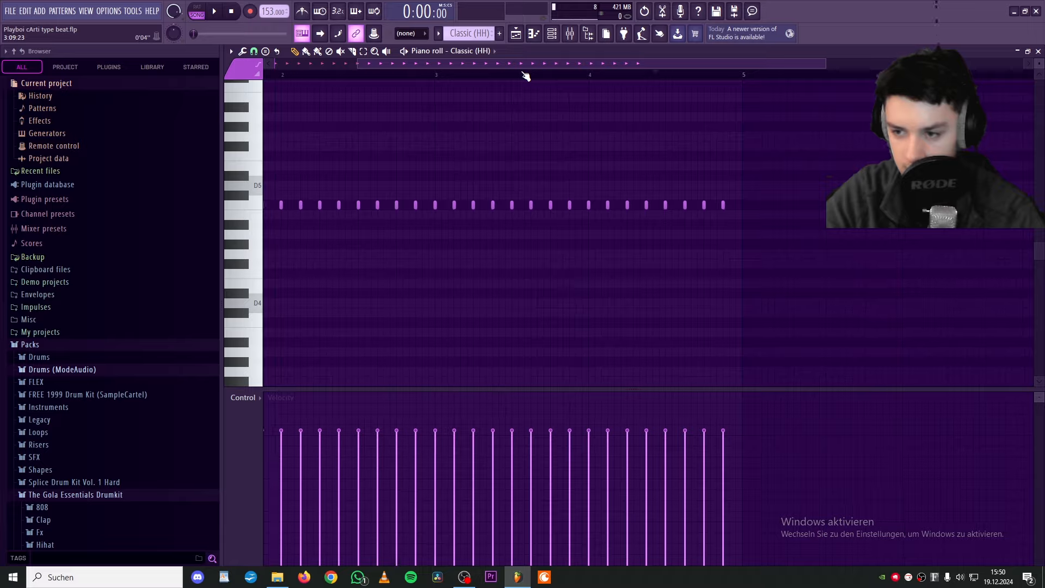